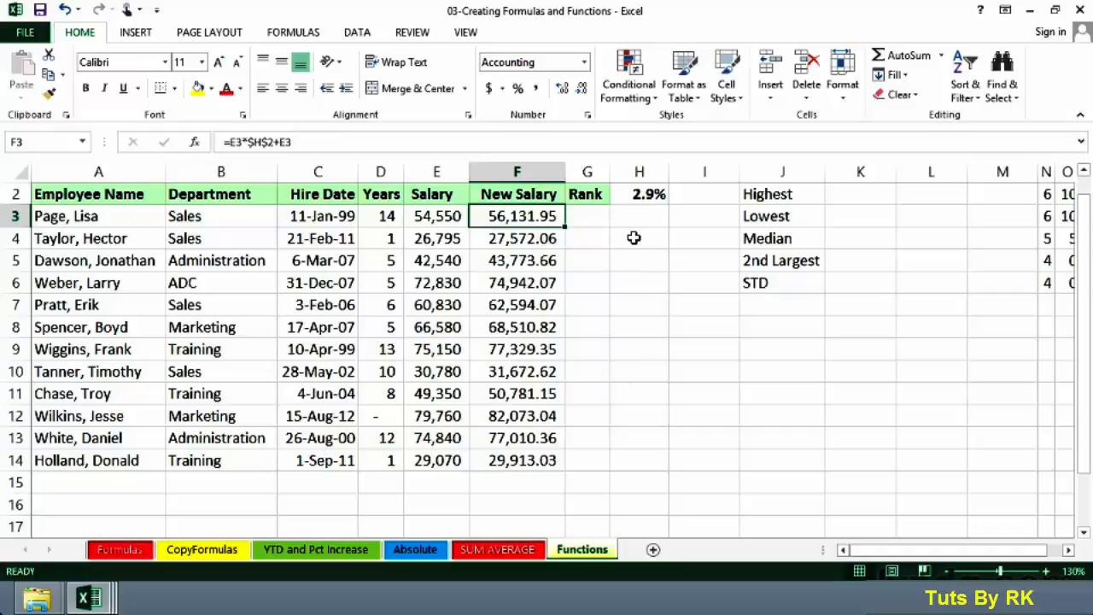
# - Enter a MAX formula in the Highest cell that returns the largest value in the New Salary column F
pyautogui.click(523, 328)
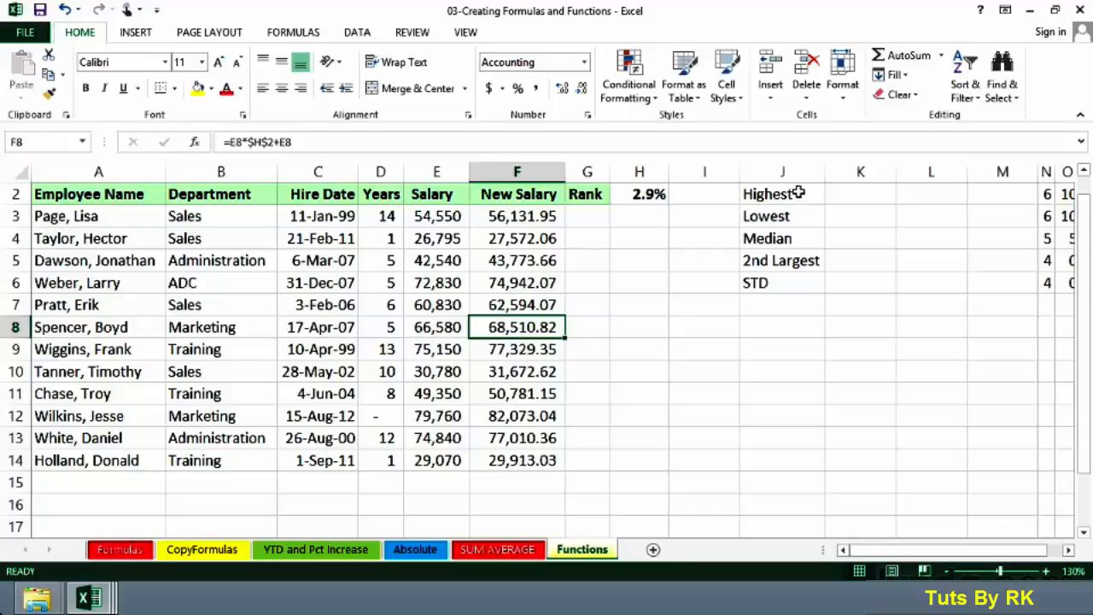
pyautogui.click(850, 194)
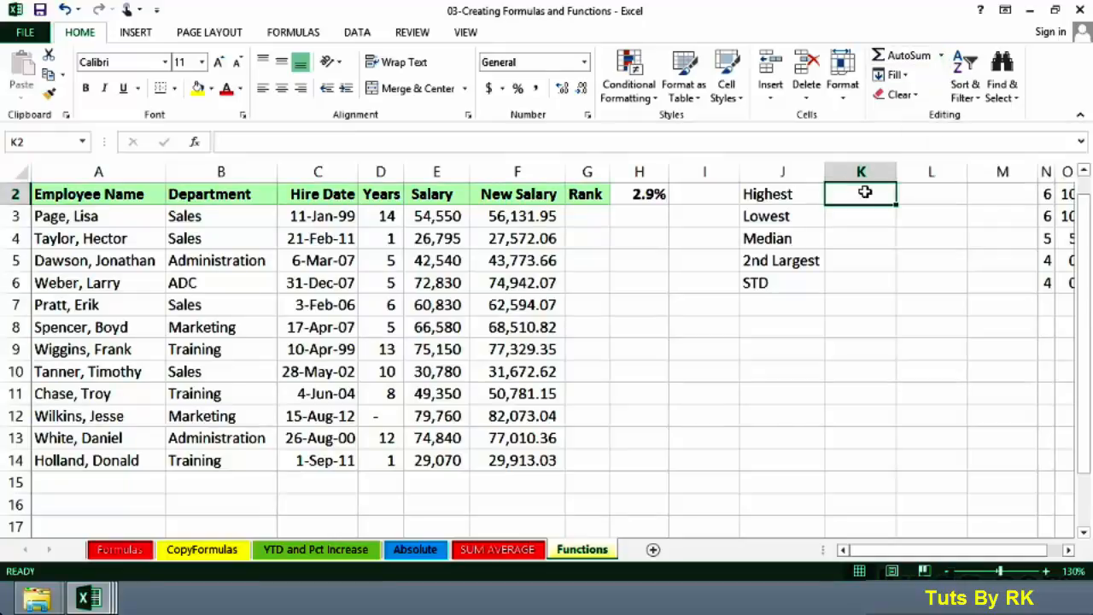
pyautogui.write('=ma')
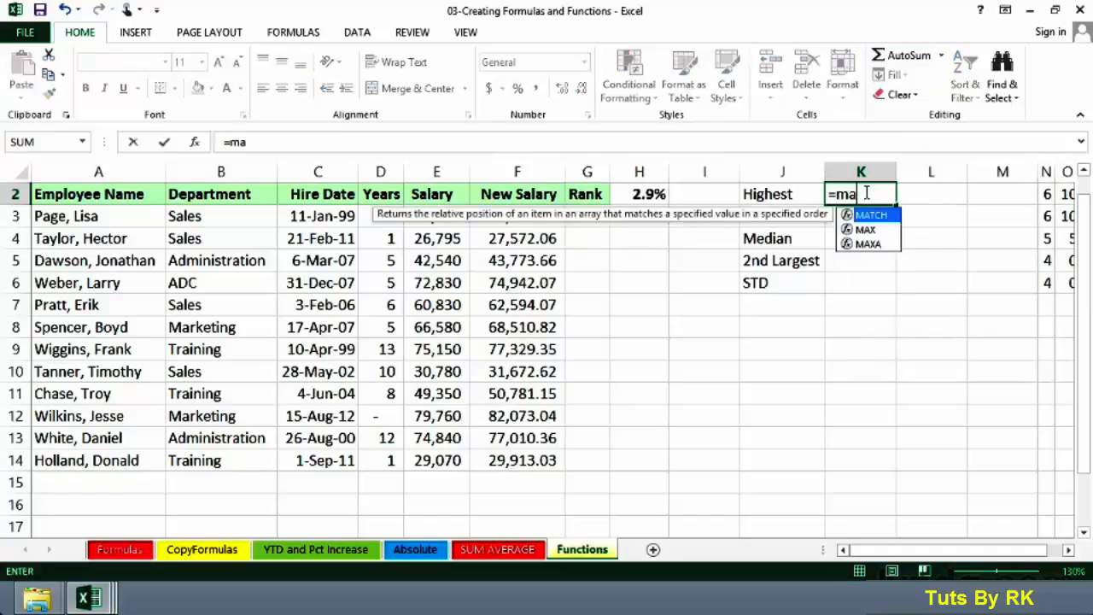
pyautogui.write('x(')
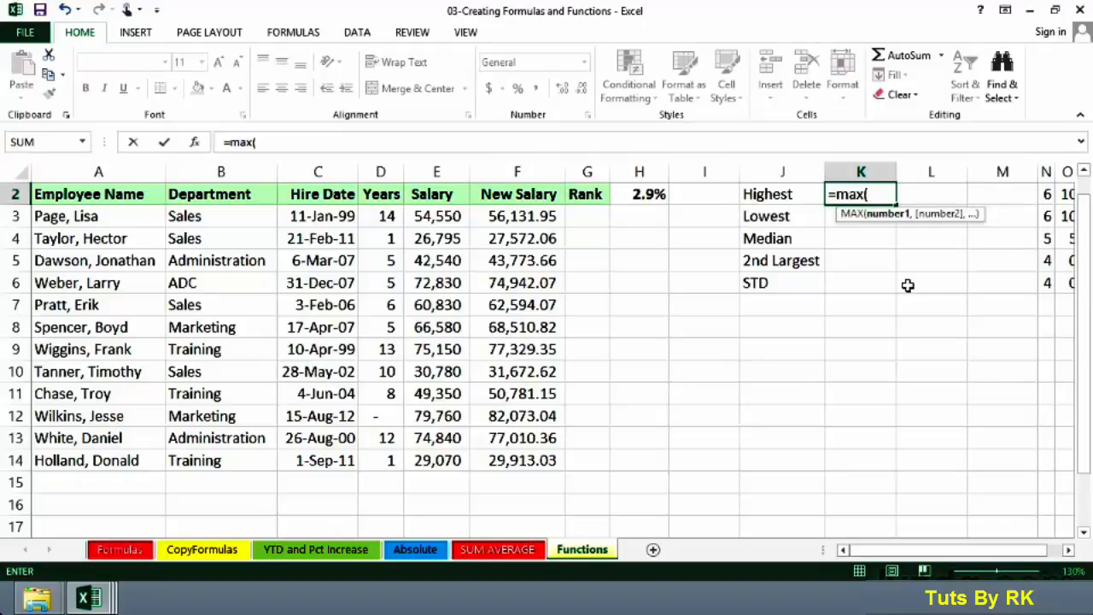
pyautogui.click(516, 168)
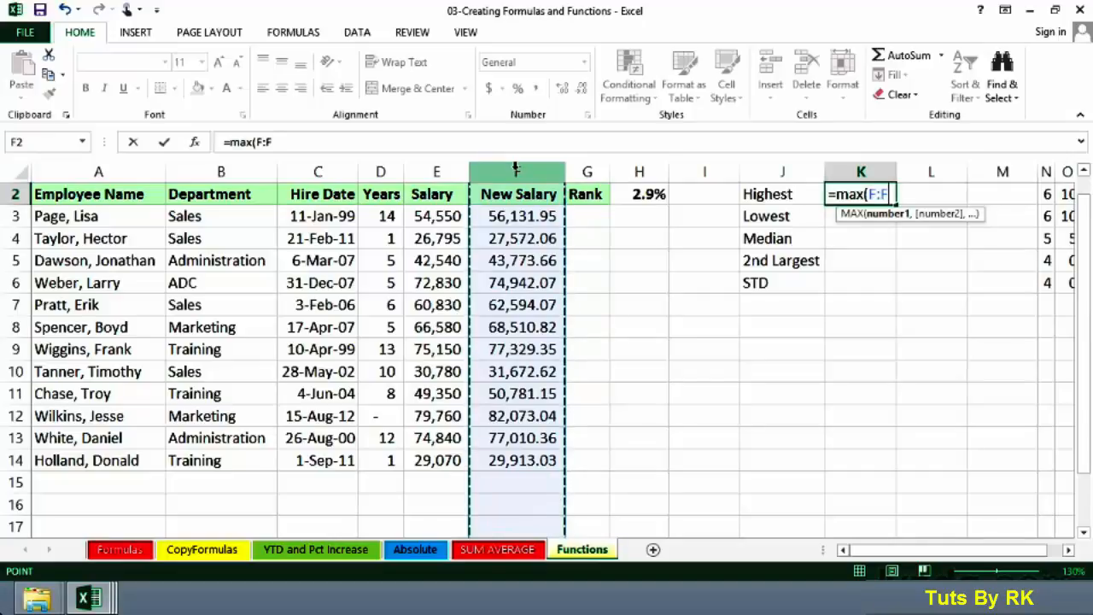
pyautogui.press('Return')
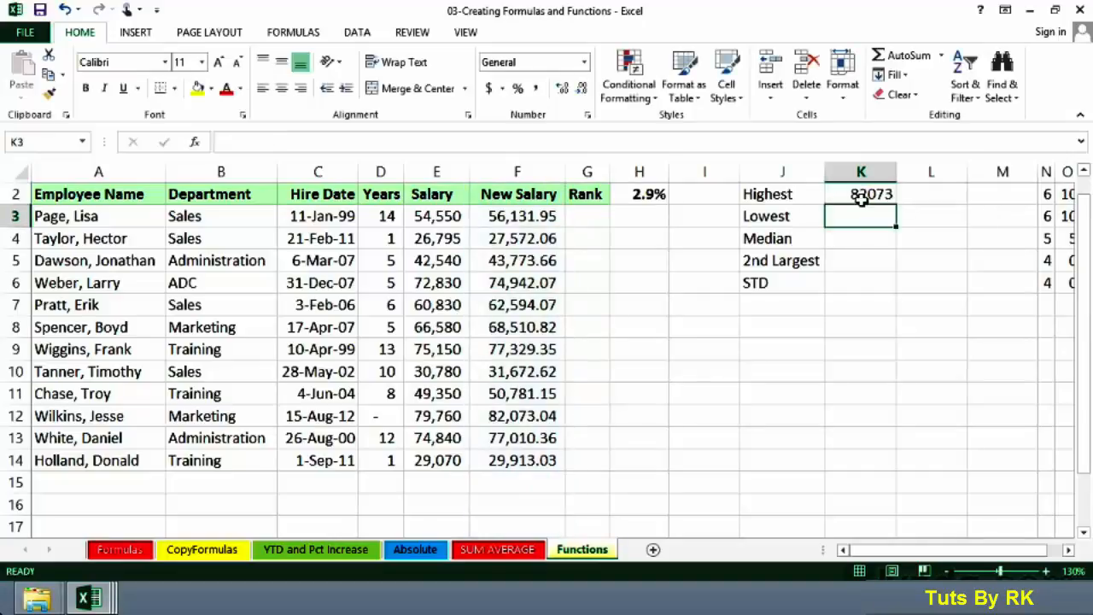
# - Inspect the MAX formula in the Highest cell by opening it for editing and confirming it unchanged
pyautogui.click(863, 196)
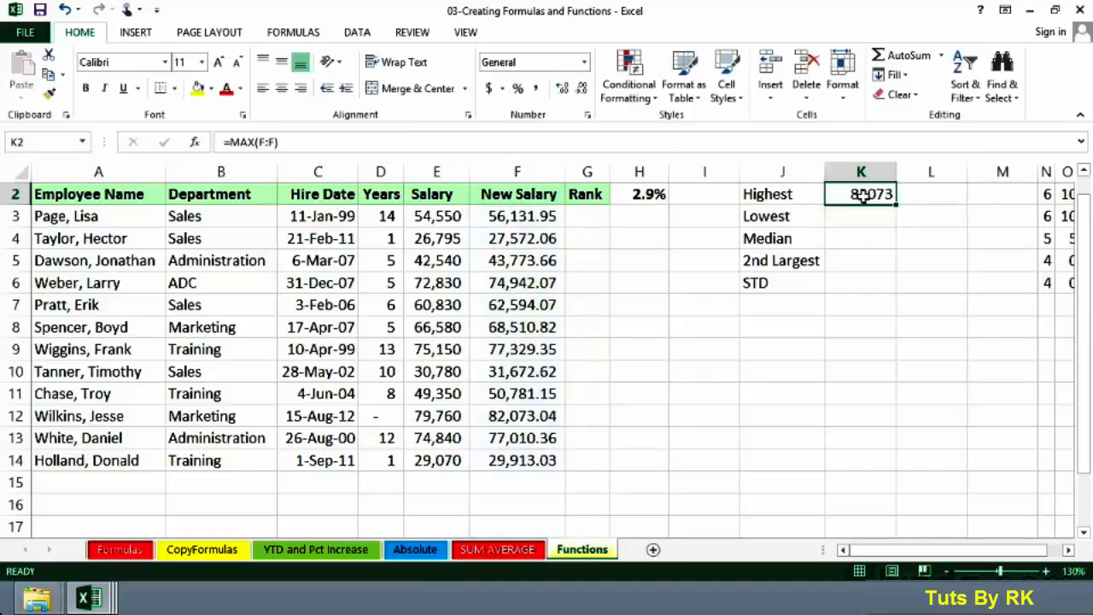
pyautogui.click(535, 479)
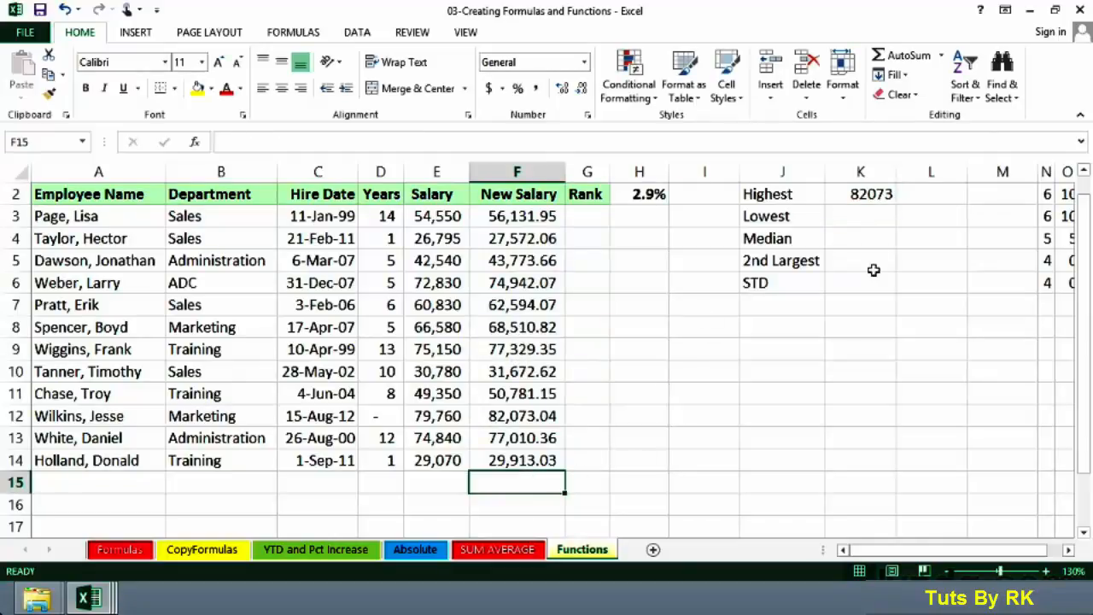
pyautogui.click(839, 195)
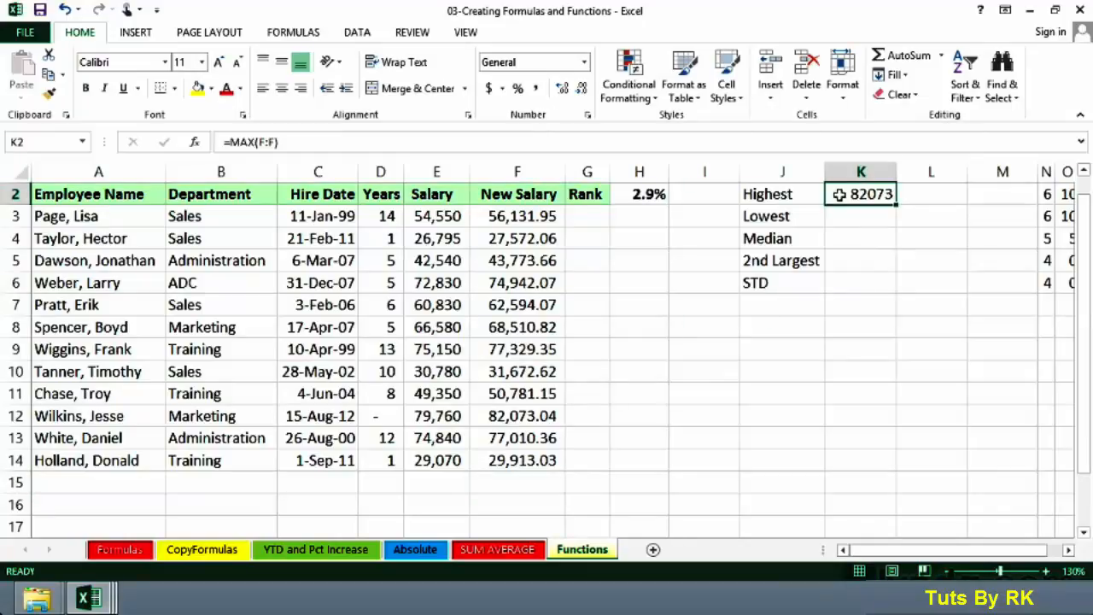
pyautogui.doubleClick(884, 196)
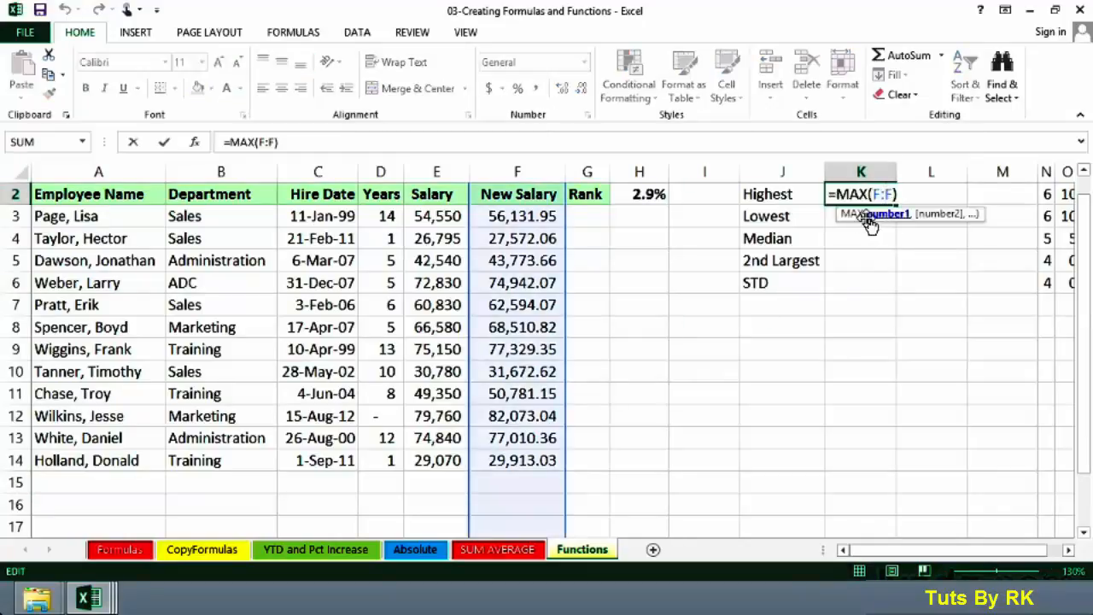
pyautogui.press('Return')
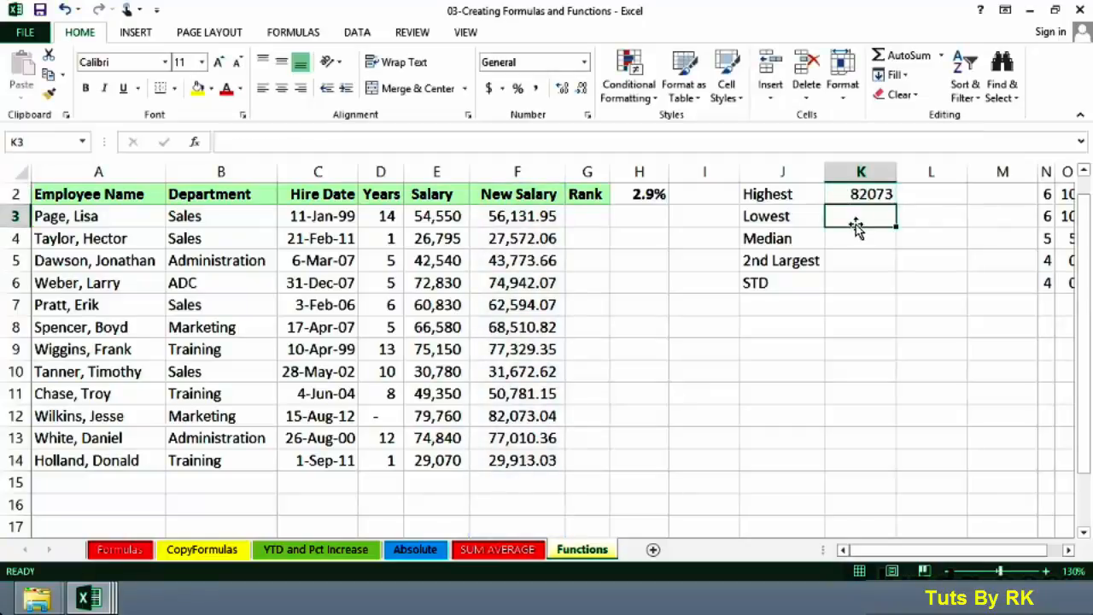
# - Insert a Min AutoSum function in the Lowest cell, using the whole New Salary column F as its range
pyautogui.click(941, 56)
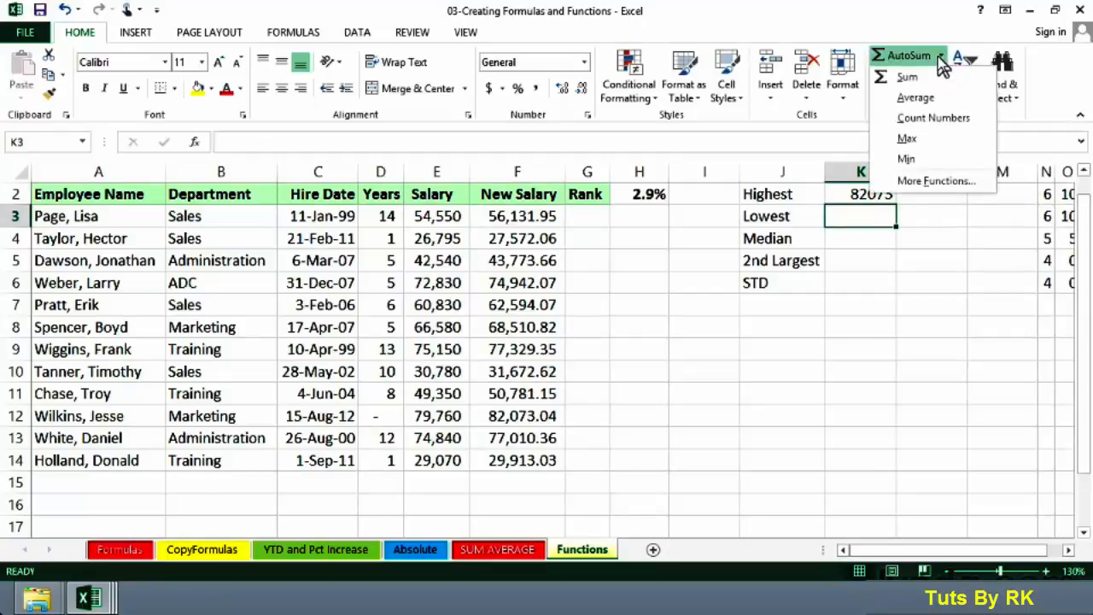
pyautogui.click(905, 160)
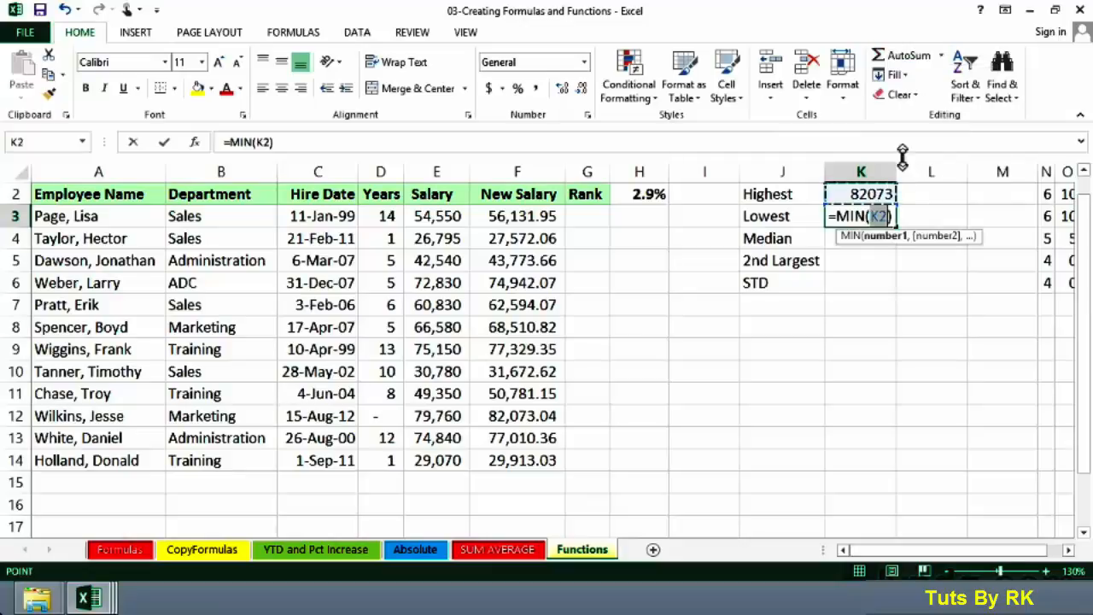
pyautogui.click(523, 172)
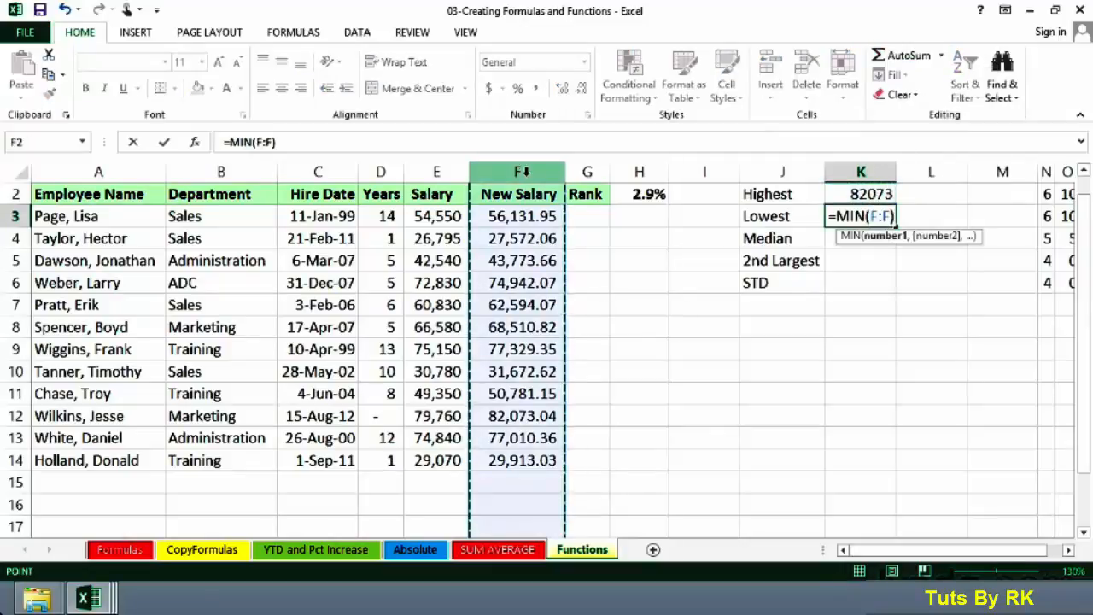
pyautogui.press('Return')
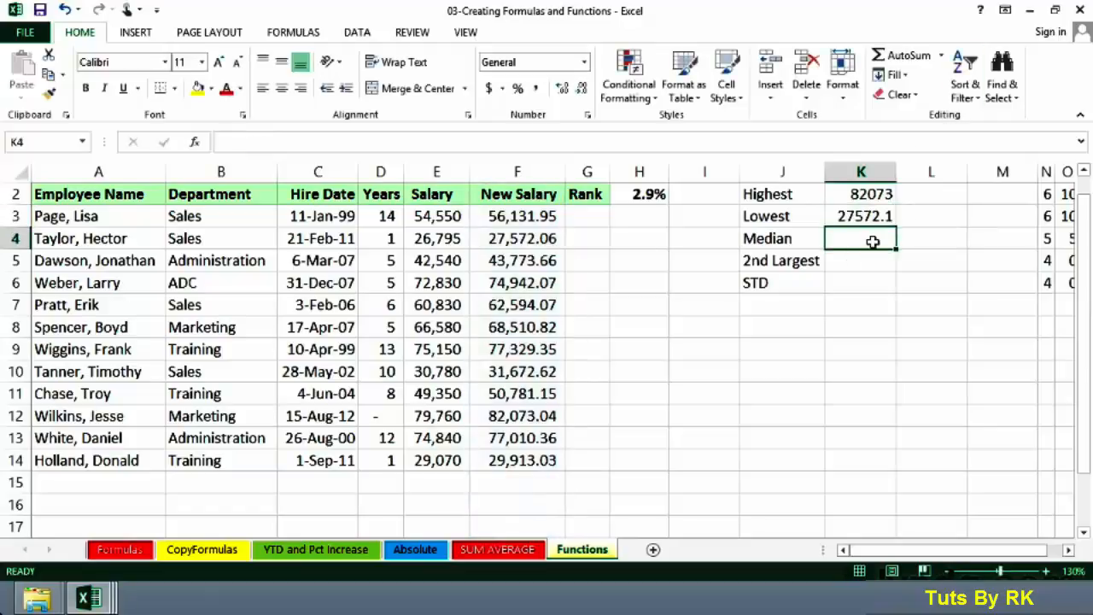
# - Enter a MEDIAN formula in the Median cell, picking the function from the suggestions and referencing column F
pyautogui.click(783, 239)
pyautogui.click(841, 239)
pyautogui.write('=')
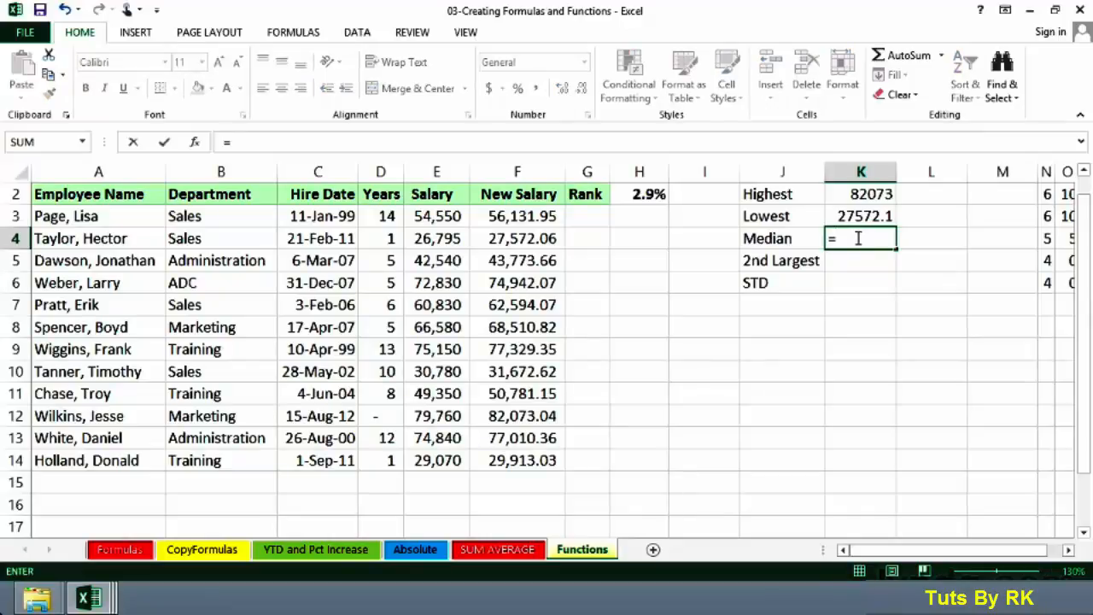
pyautogui.write('m')
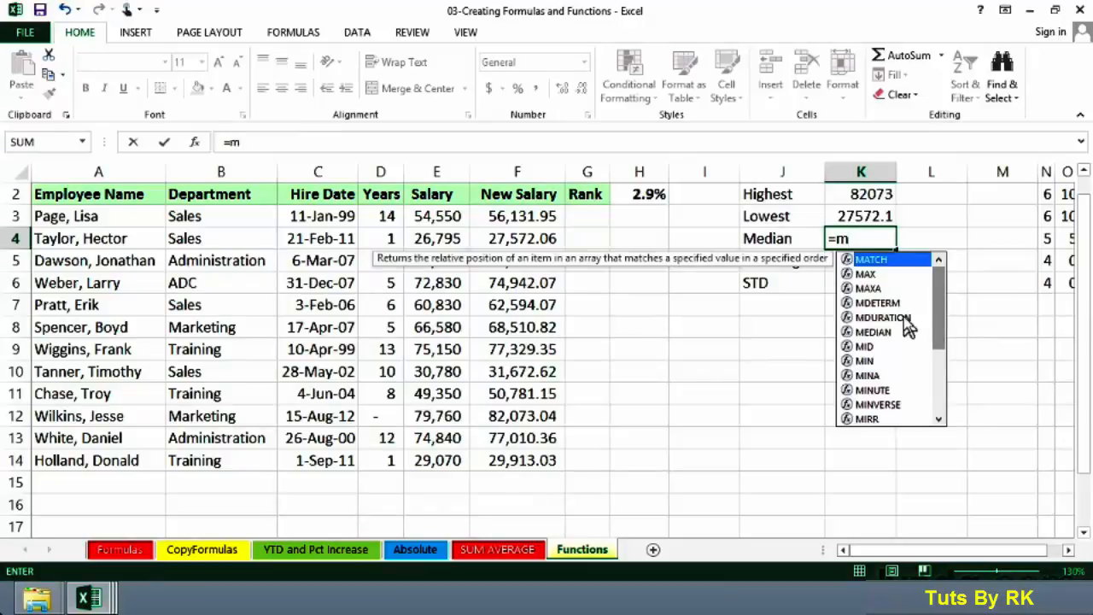
pyautogui.moveTo(939, 305)
pyautogui.mouseDown()
pyautogui.moveTo(948, 382)
pyautogui.moveTo(939, 316)
pyautogui.mouseUp()
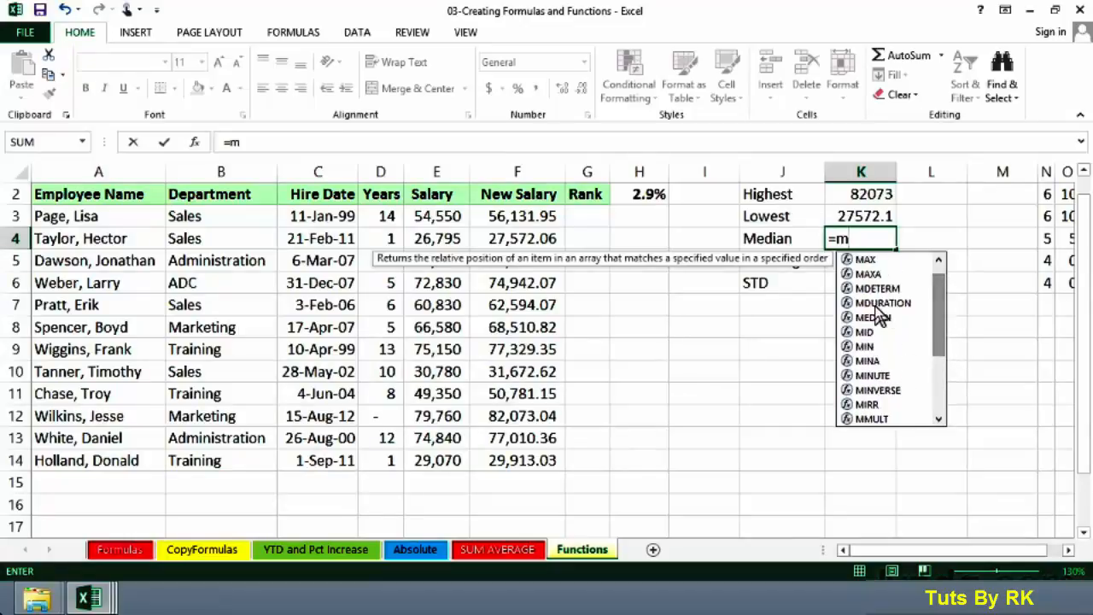
pyautogui.click(872, 318)
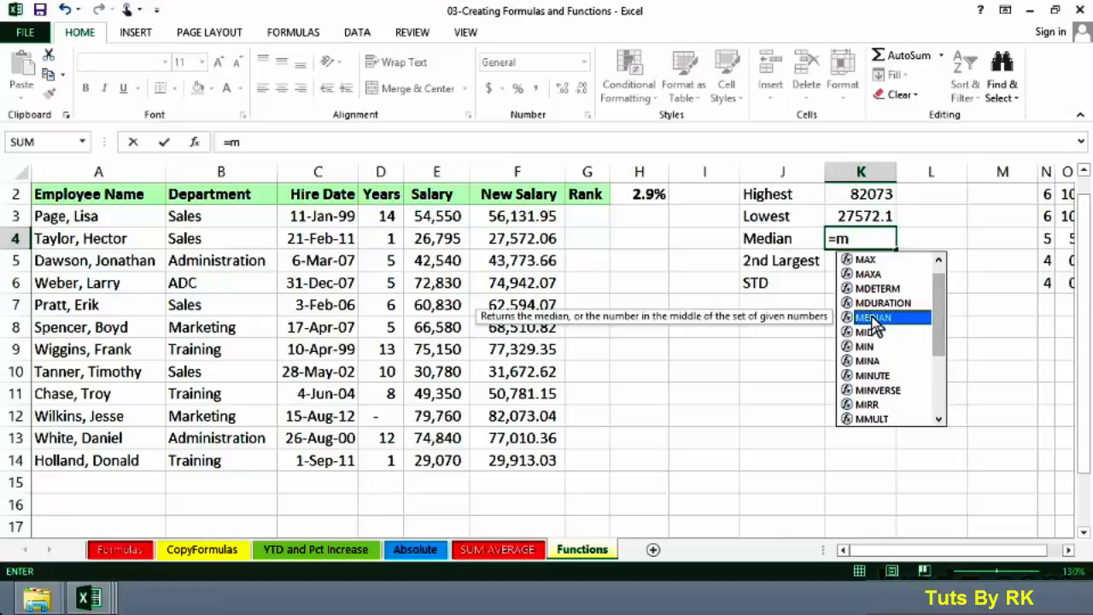
pyautogui.doubleClick(873, 318)
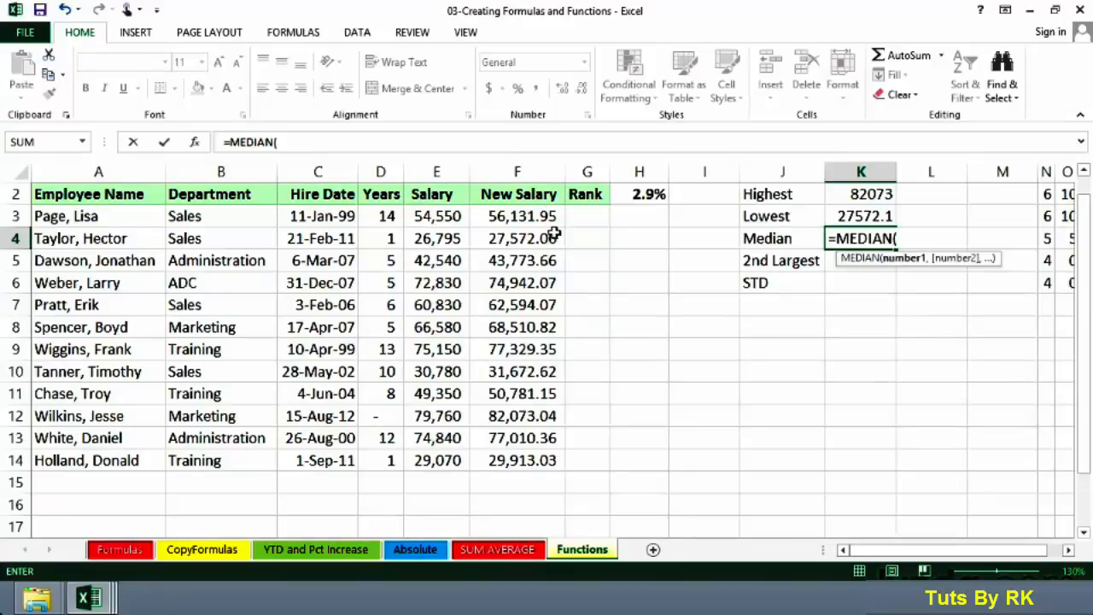
pyautogui.click(533, 169)
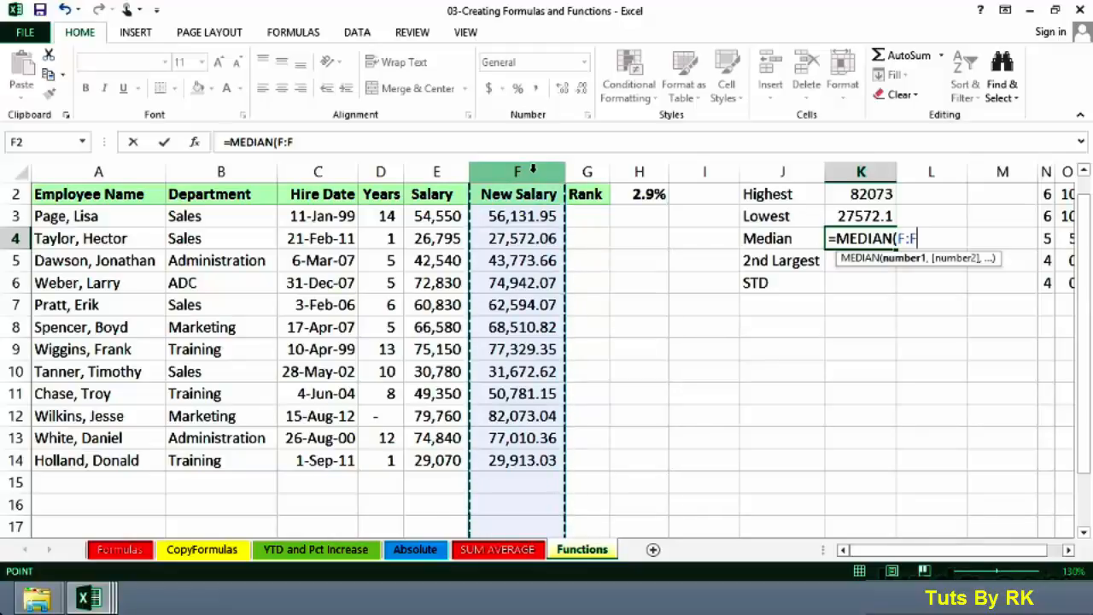
pyautogui.write(')')
pyautogui.press('Return')
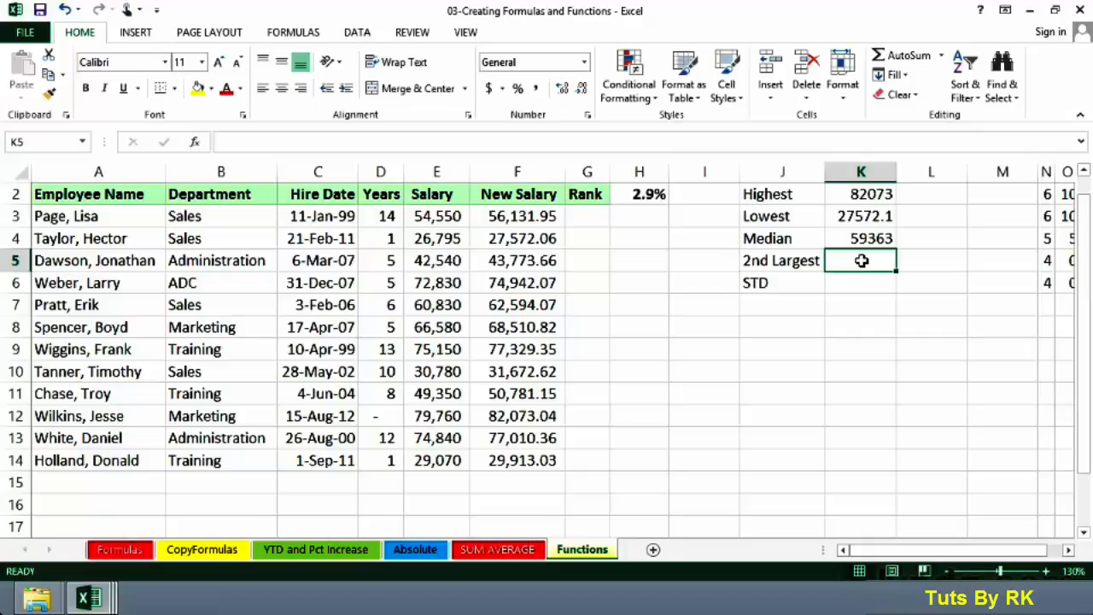
# - Enter a LARGE formula in the 2nd Largest cell using column F as the array and 2 as k
pyautogui.write('=')
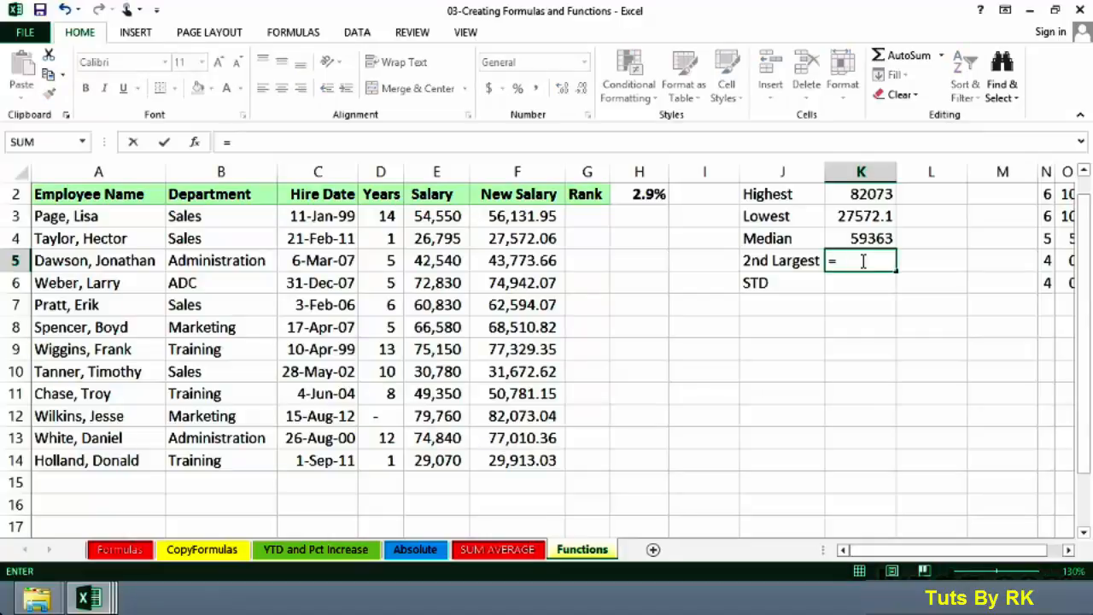
pyautogui.write('l')
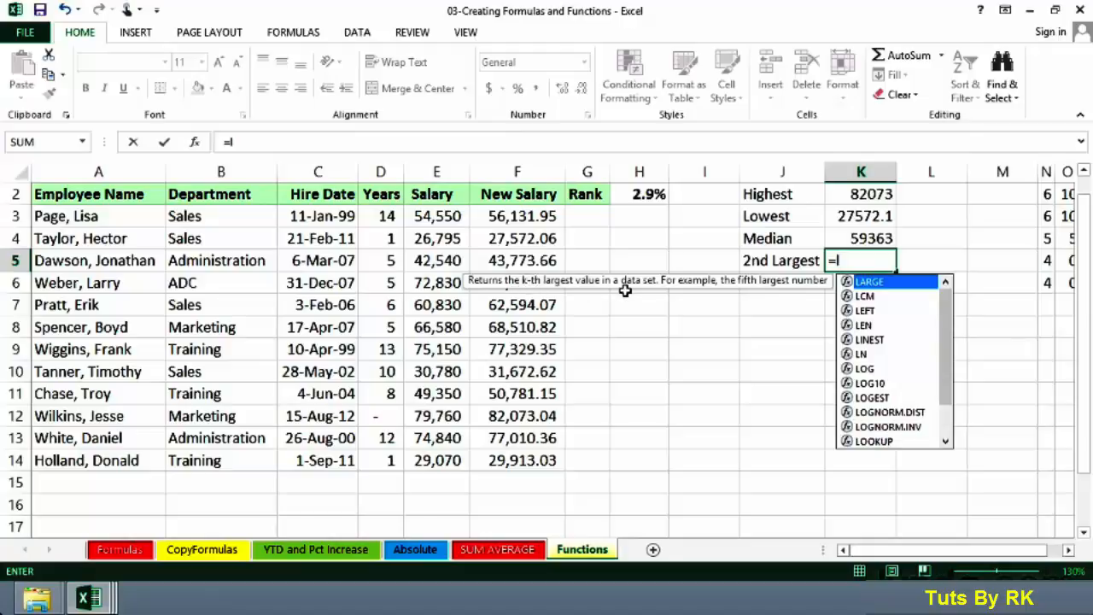
pyautogui.doubleClick(873, 283)
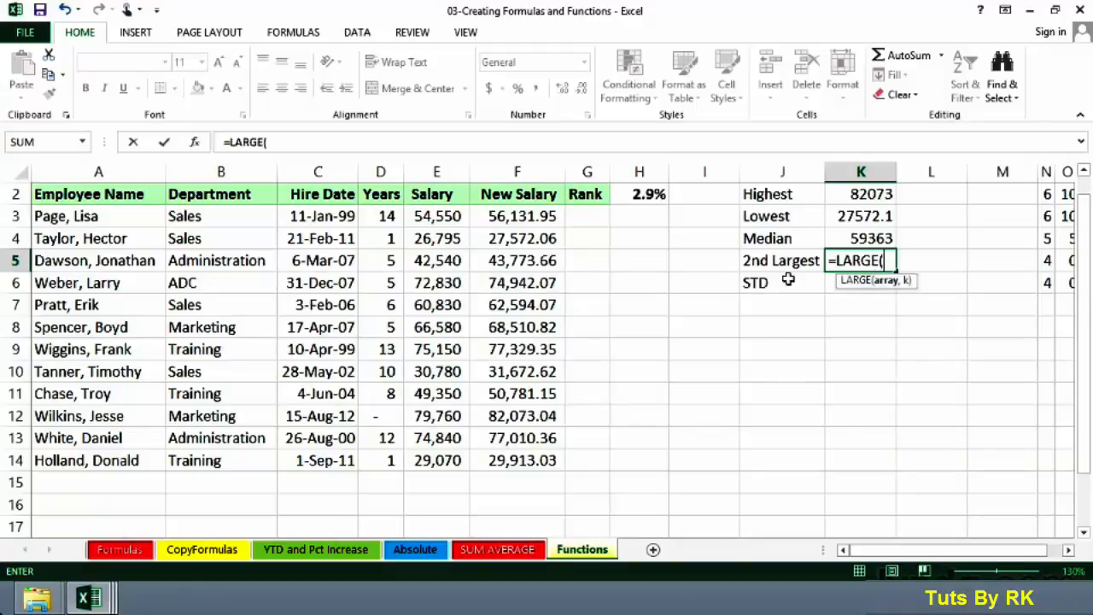
pyautogui.click(524, 174)
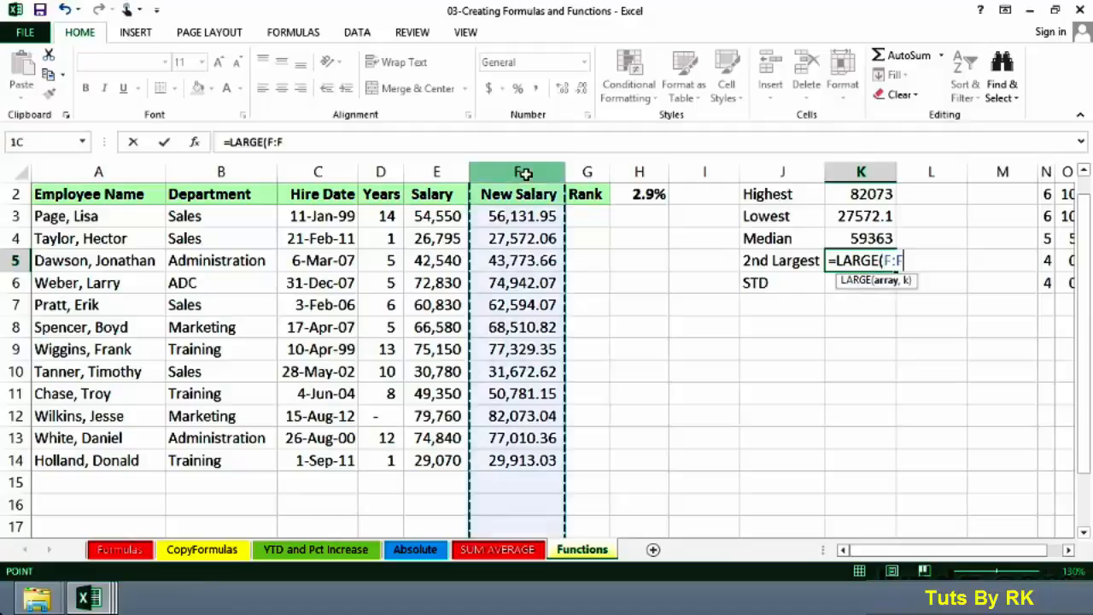
pyautogui.write(',')
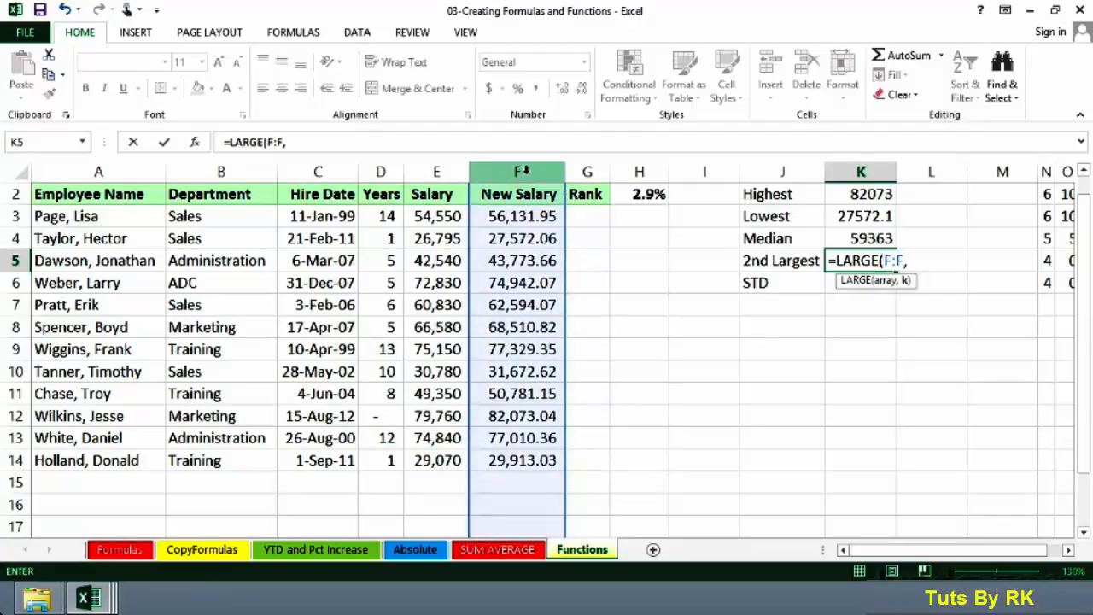
pyautogui.write('2')
pyautogui.press('Return')
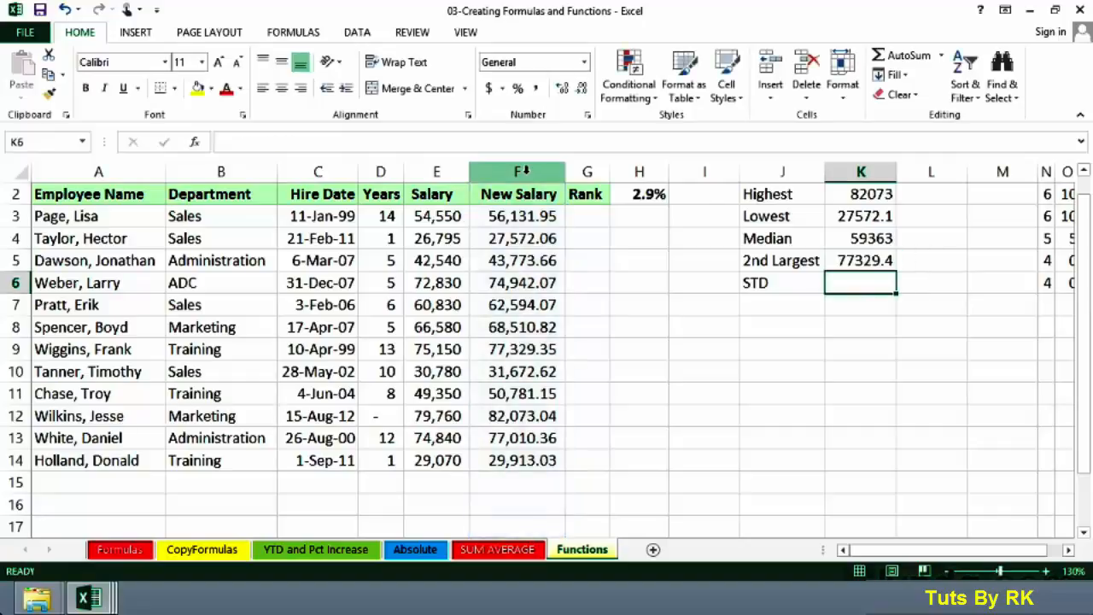
# - Review the LARGE formula in the 2nd Largest cell by opening it for editing and confirming it unchanged
pyautogui.click(856, 260)
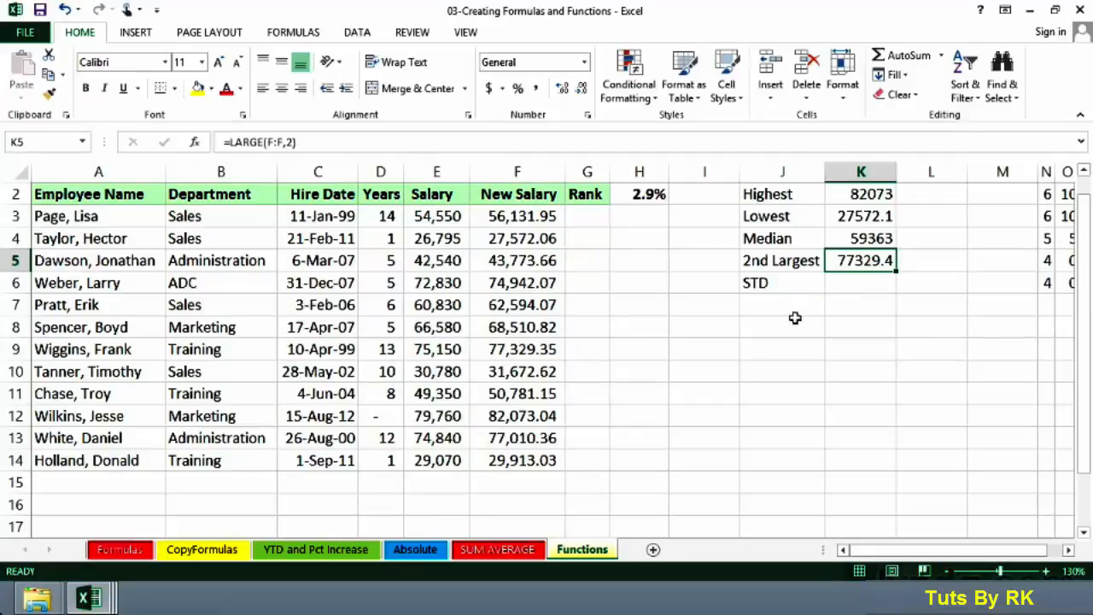
pyautogui.click(522, 353)
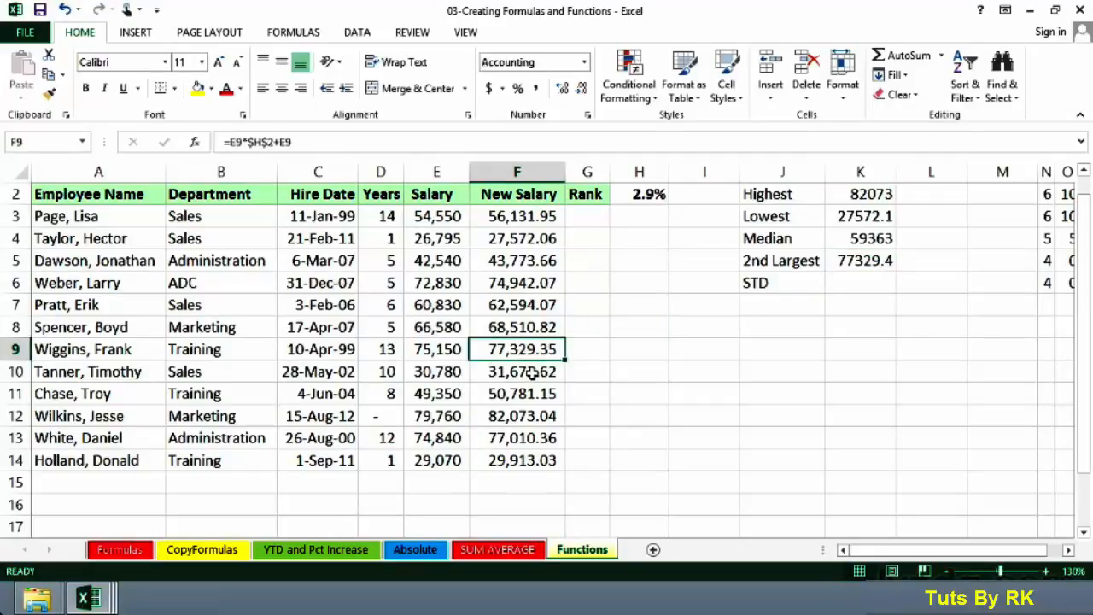
pyautogui.doubleClick(850, 261)
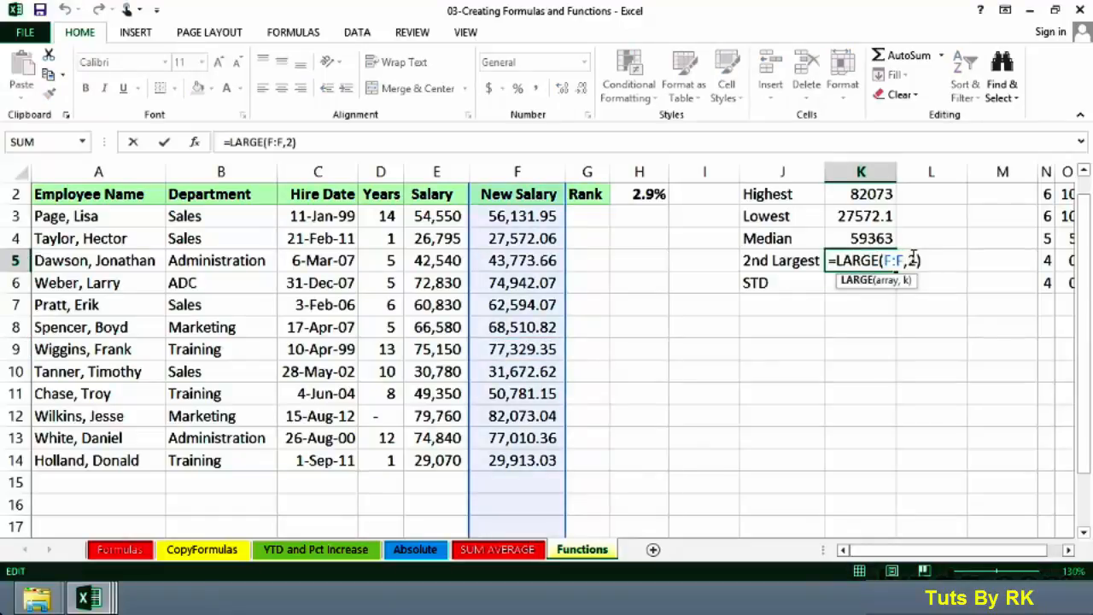
pyautogui.click(911, 258)
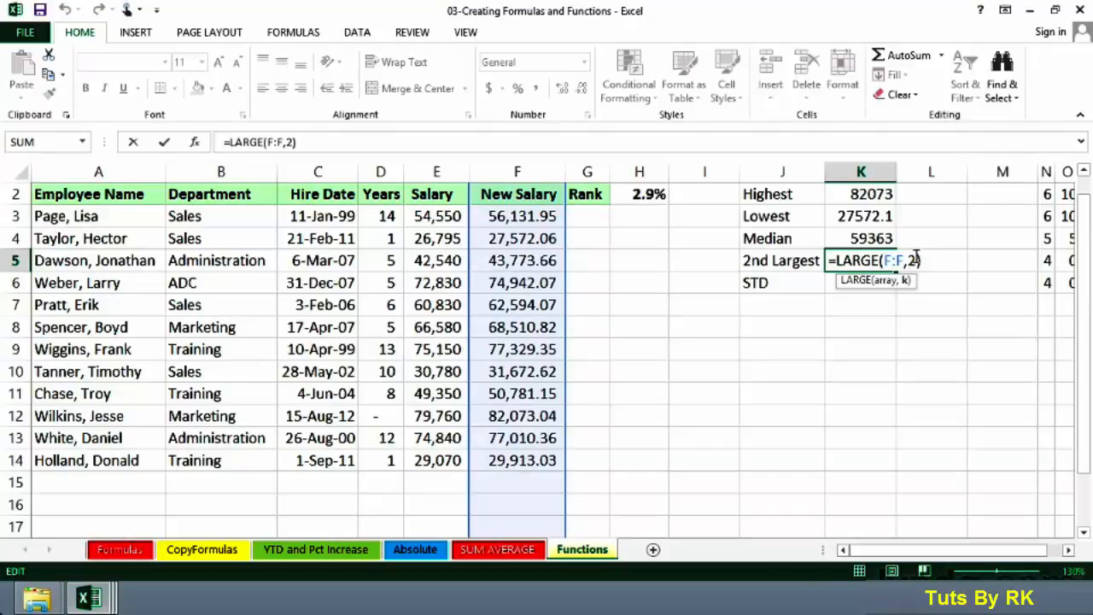
pyautogui.hotkey('ctrl', 'Return')
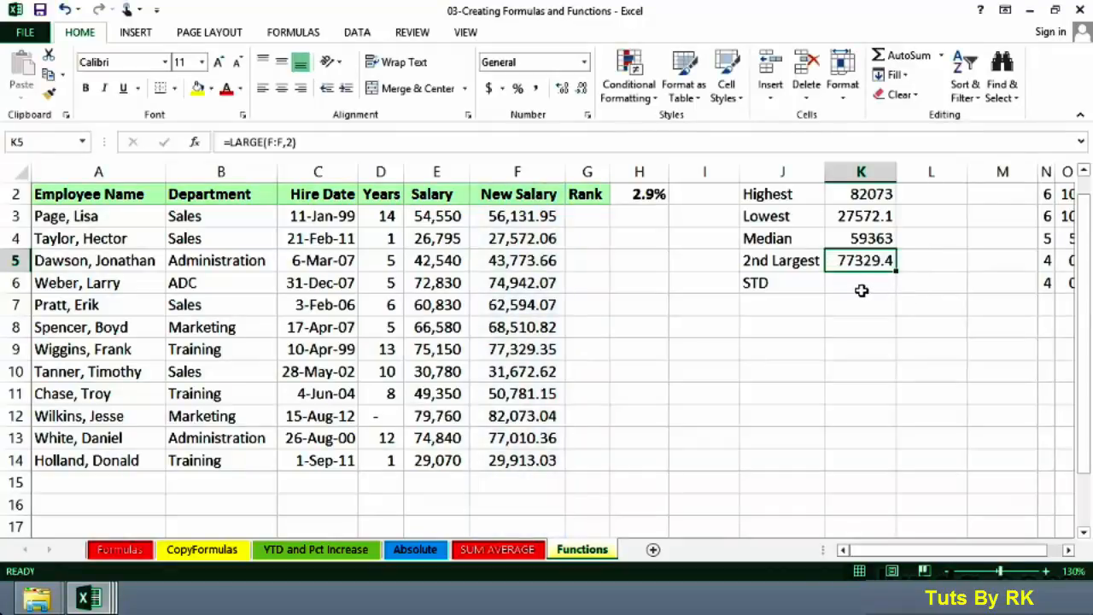
# - Start a STDEV.P function from the statistical function library in the STD cell next to the label
pyautogui.click(856, 281)
pyautogui.click(784, 283)
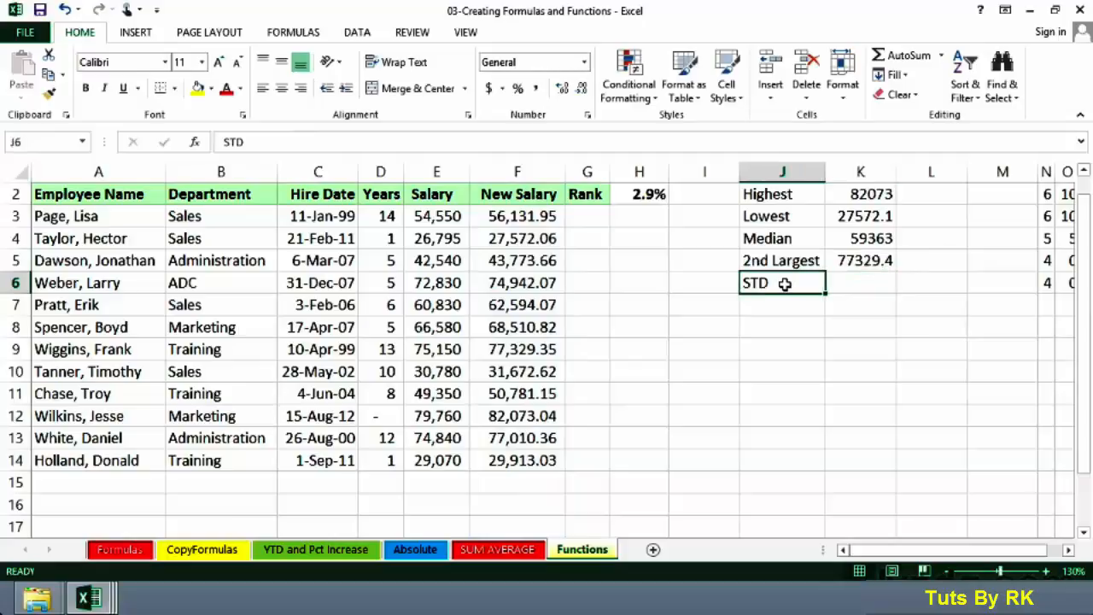
pyautogui.click(836, 281)
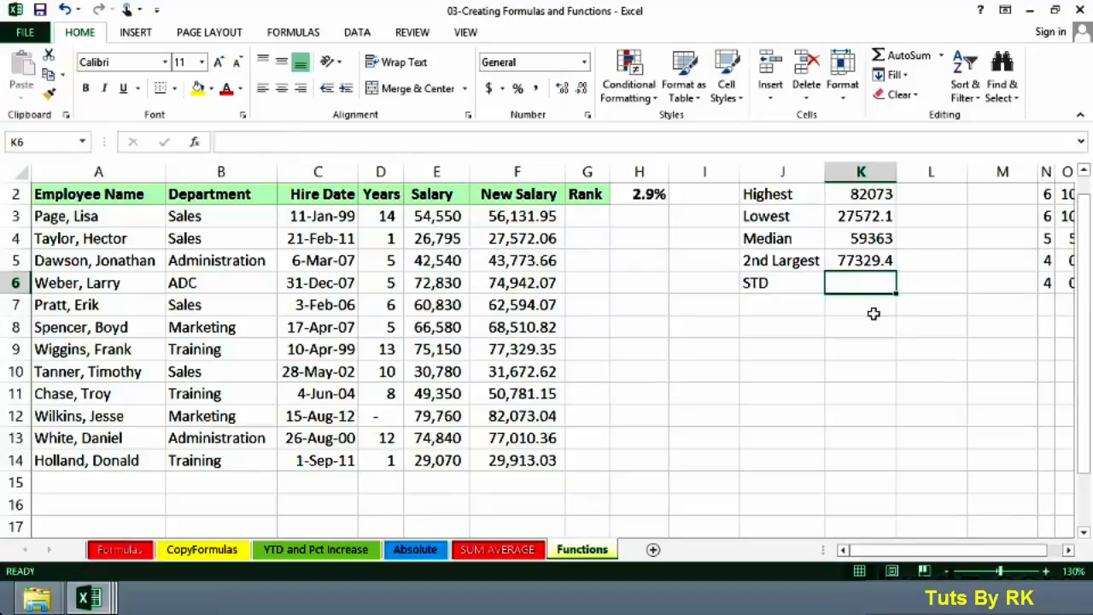
pyautogui.click(290, 34)
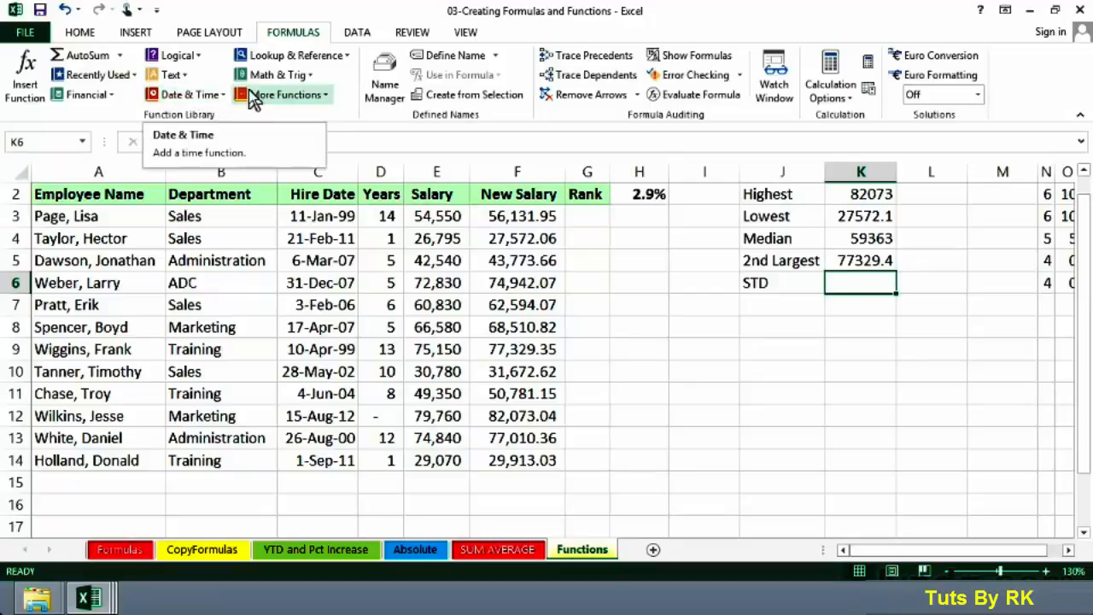
pyautogui.click(327, 94)
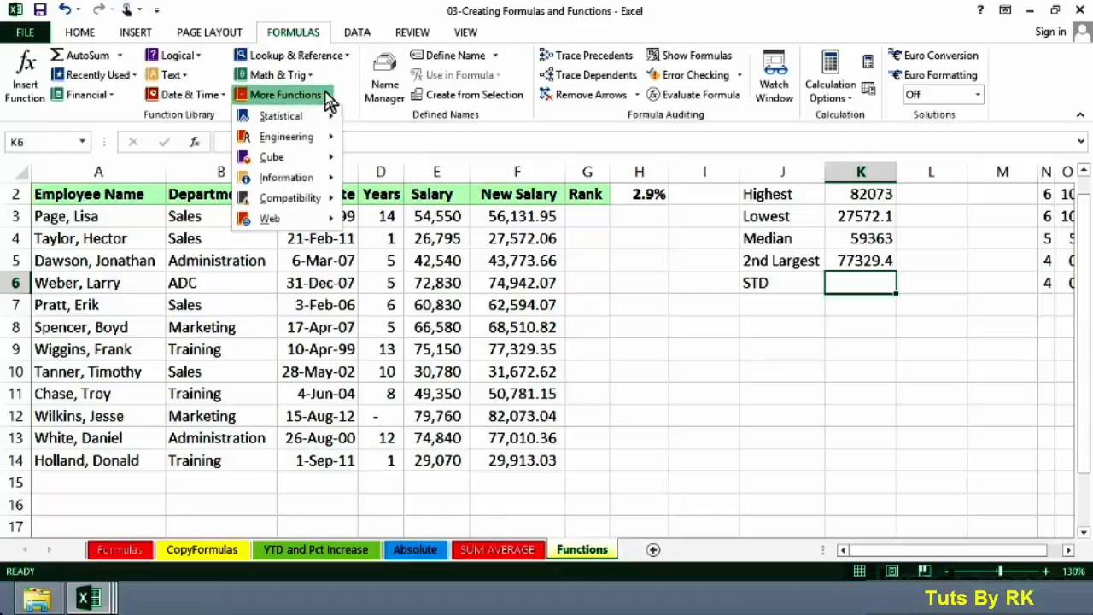
pyautogui.moveTo(290, 114)
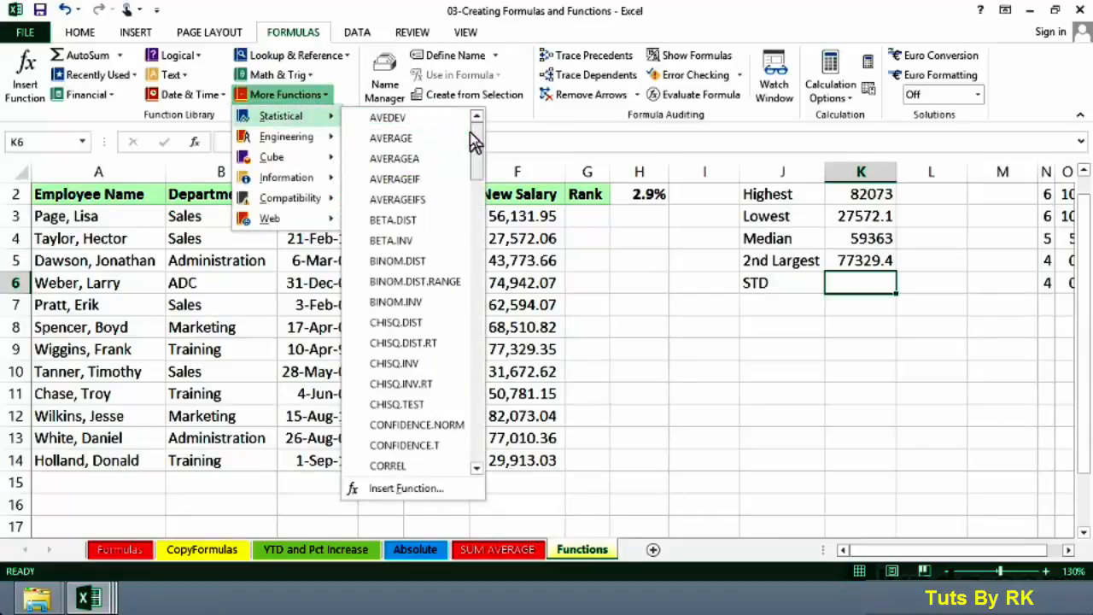
pyautogui.moveTo(477, 143); pyautogui.dragTo(473, 397)
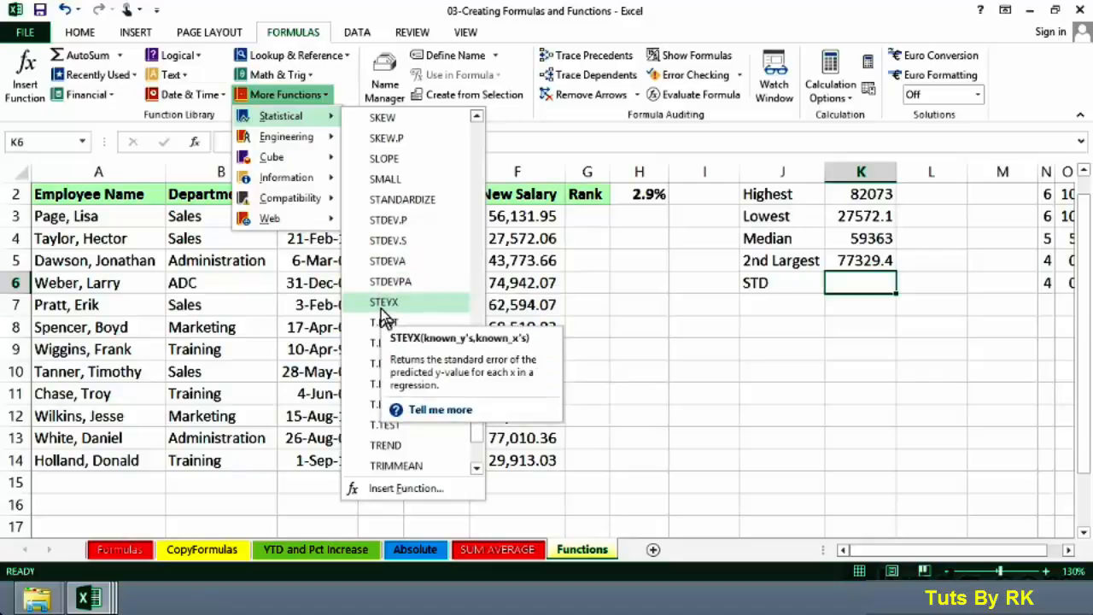
pyautogui.click(388, 220)
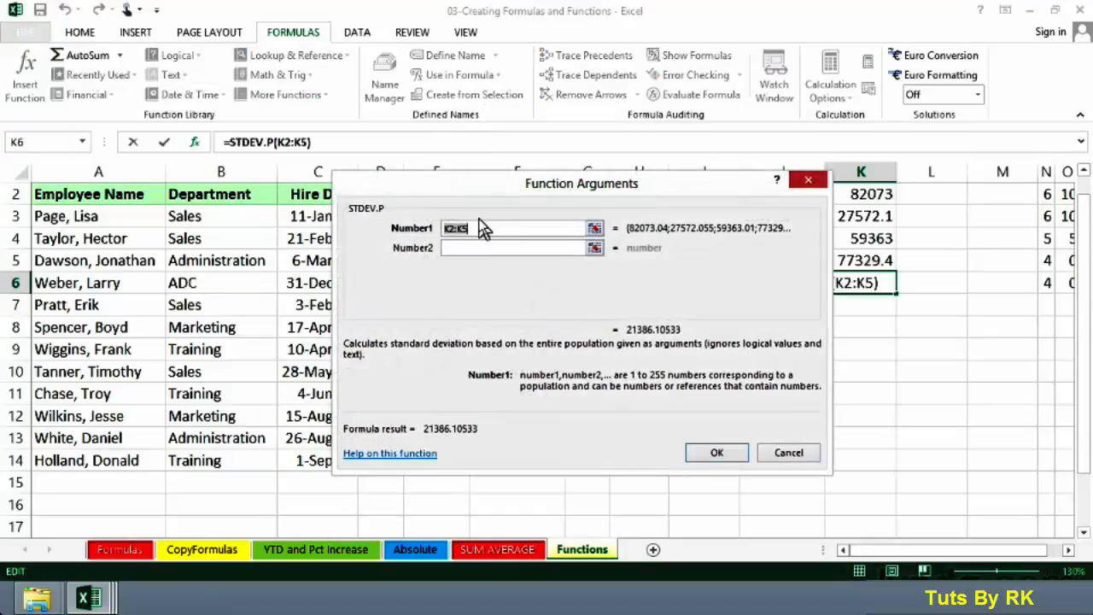
# - Set the STDEV.P Number1 argument to the whole New Salary column F and confirm the formula
pyautogui.moveTo(483, 195); pyautogui.dragTo(416, 285)
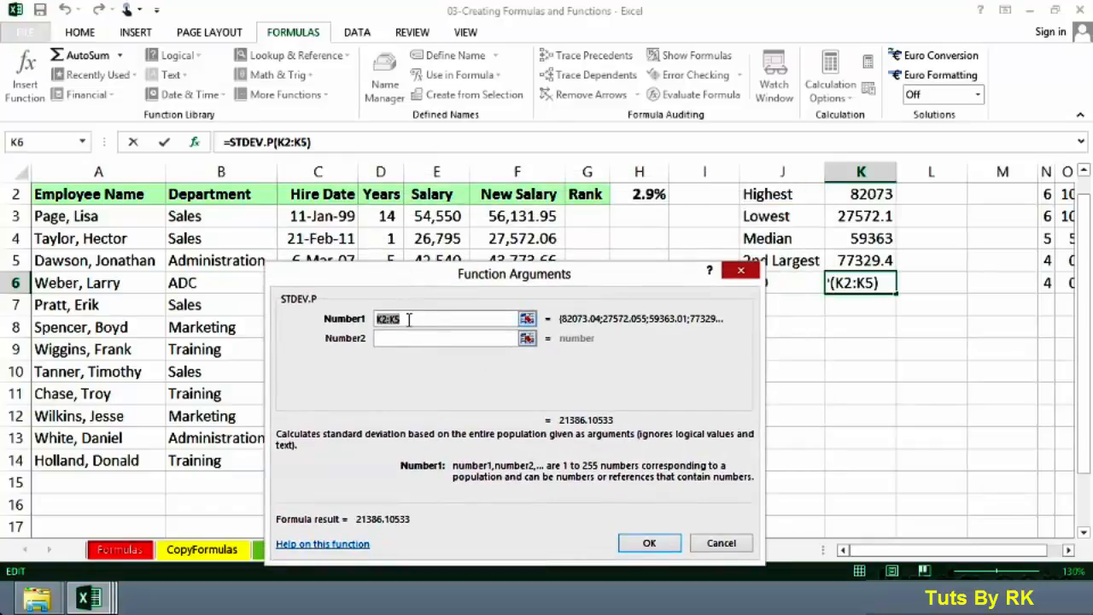
pyautogui.click(523, 171)
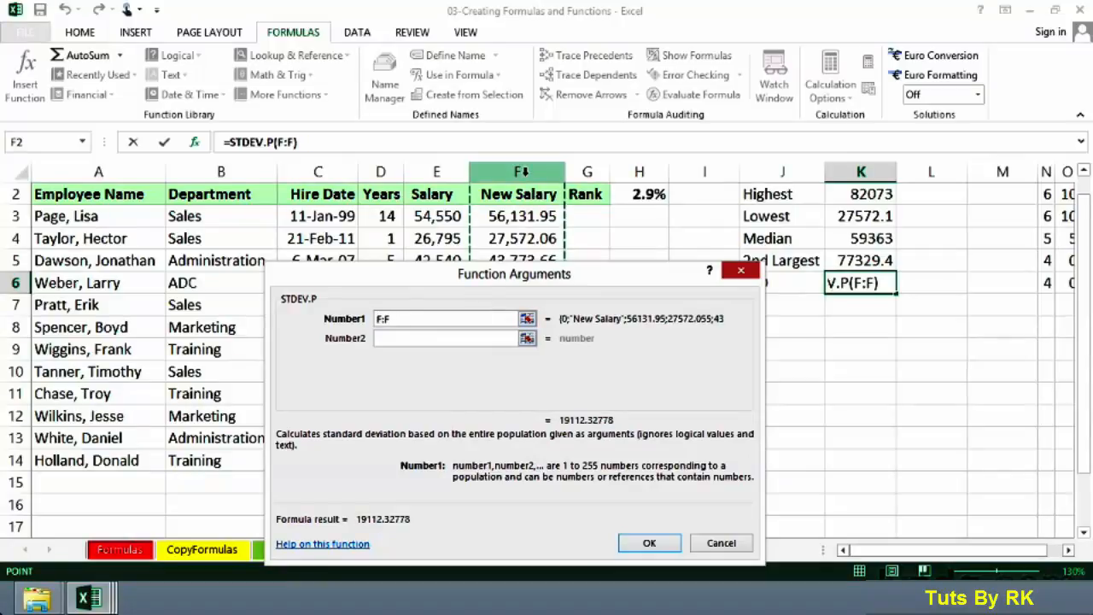
pyautogui.click(649, 544)
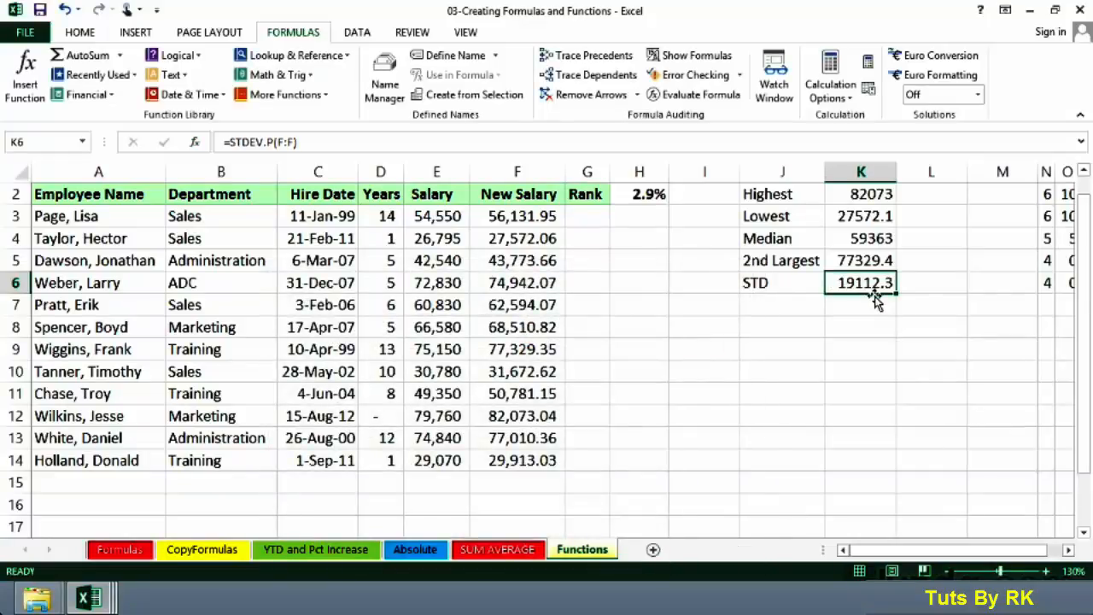
pyautogui.click(795, 282)
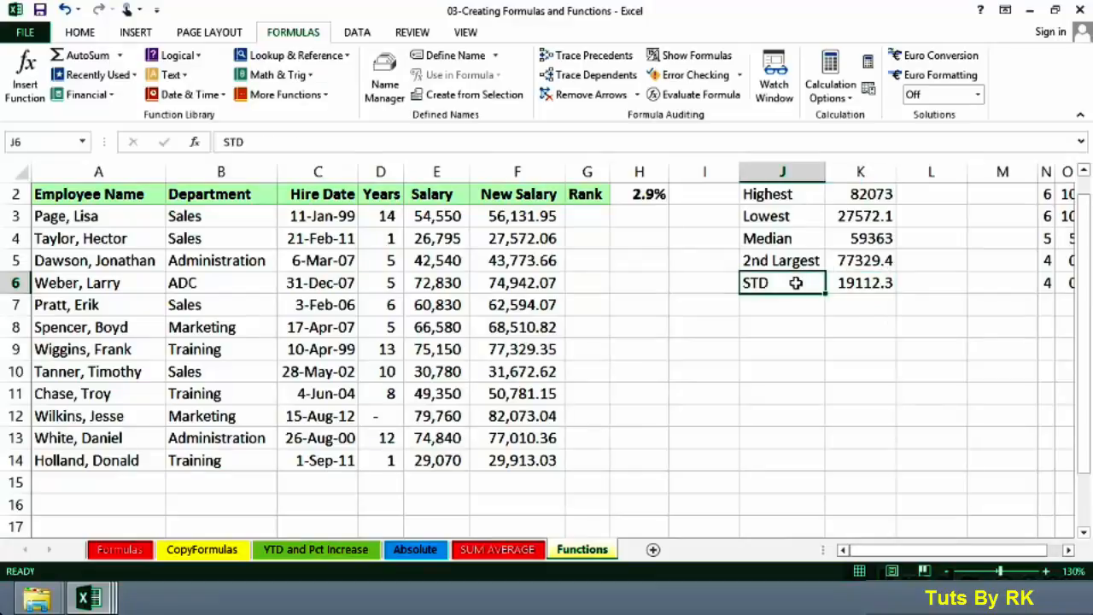